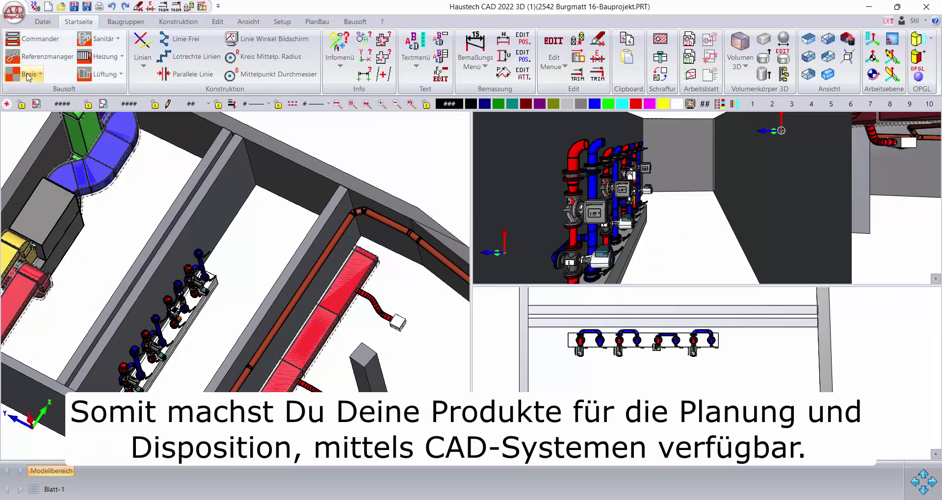
- In the Leitung 3D Modul, open VDI product selection for row 4 with product area Wärmeerzeuger
left_click(30, 74)
left_click(57, 125)
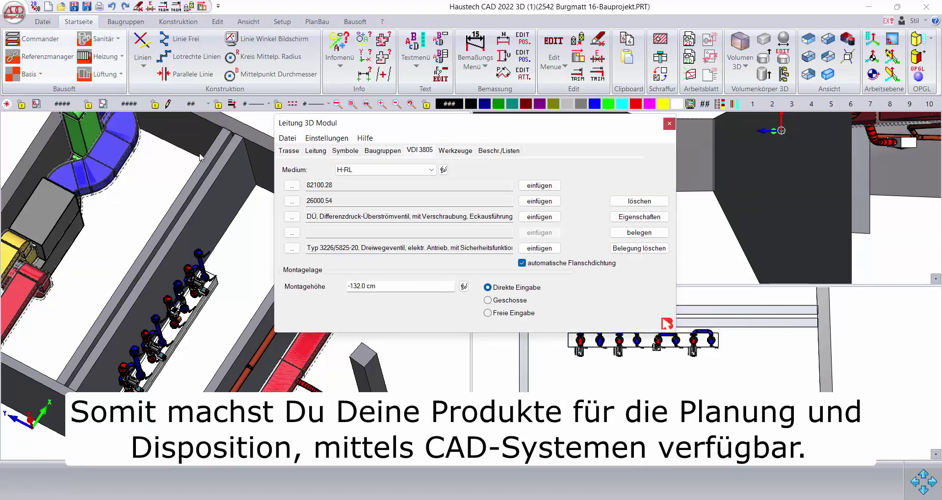
left_click(295, 233)
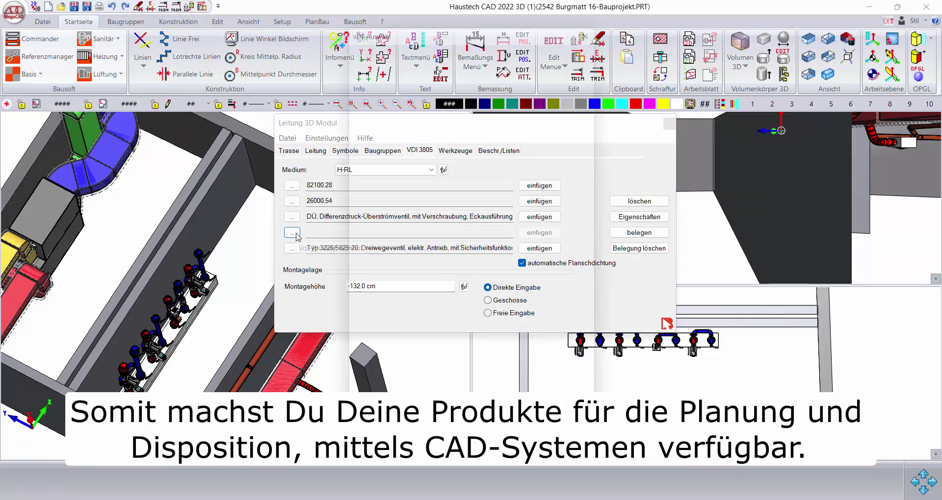
left_click(466, 44)
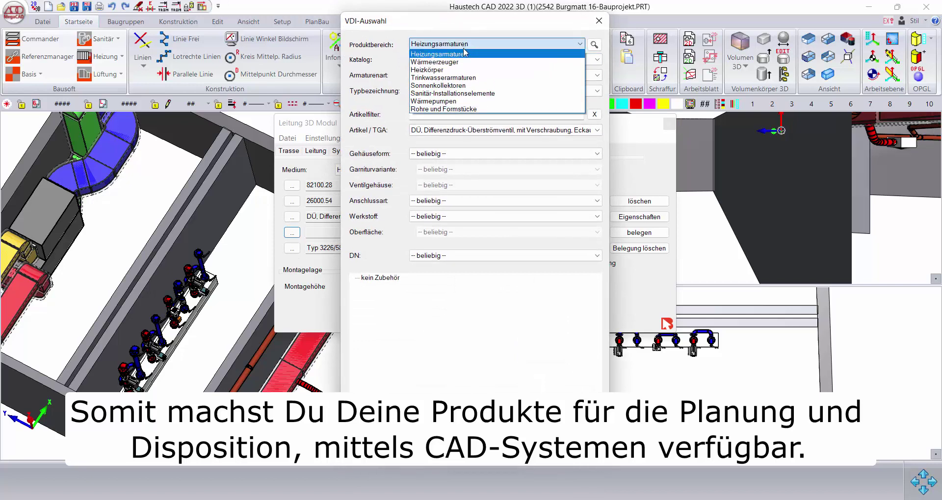
left_click(463, 66)
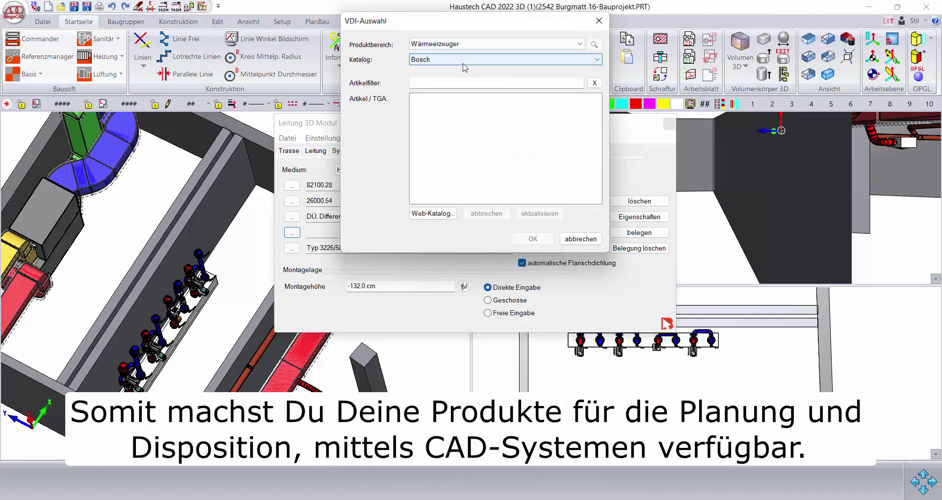
left_click(465, 60)
left_click(466, 103)
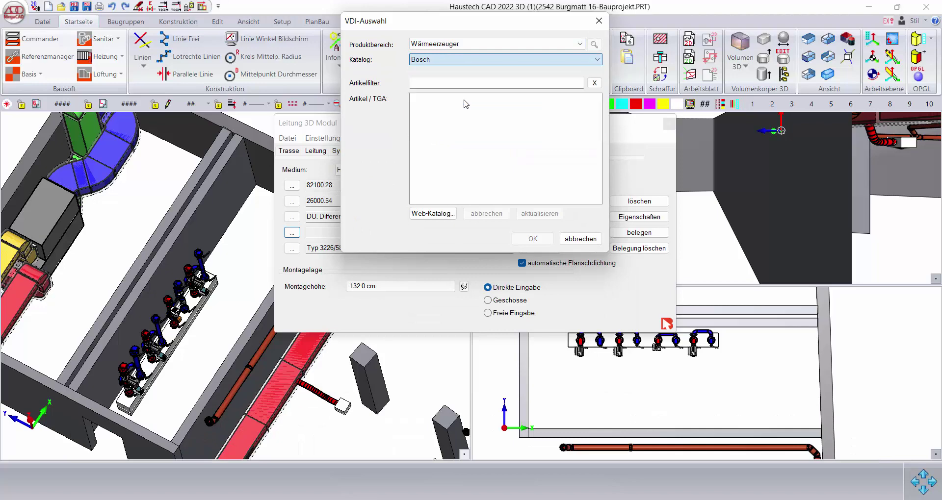
- Filter the Hoval online catalogue to floor-standing heat generators and an air supply type
left_click(436, 215)
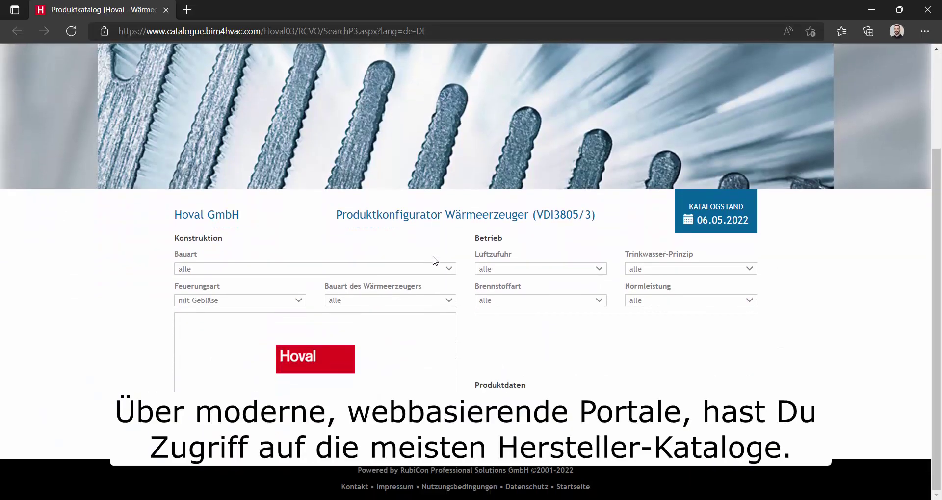
left_click(435, 269)
left_click(407, 326)
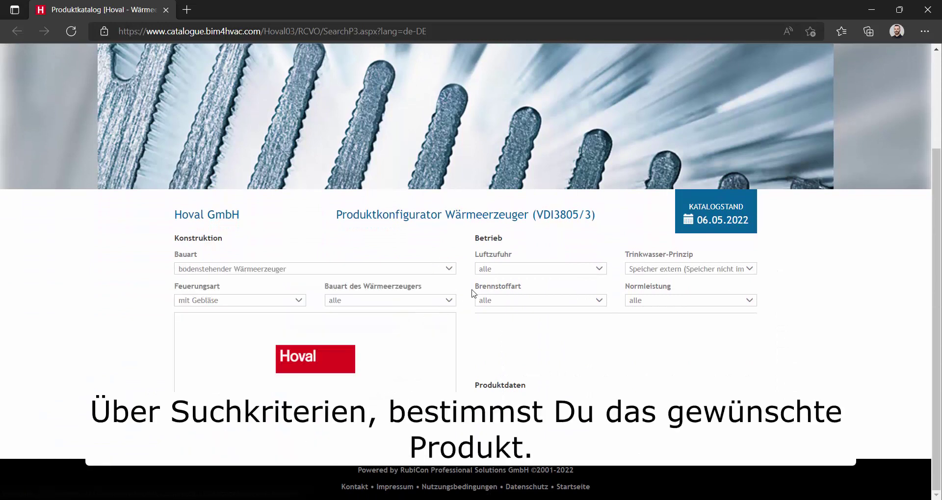
left_click(505, 277)
left_click(513, 317)
- Open the UltraGas® 2 (620) product page and export its XML data file
scroll(716, 440, "down", 1)
scroll(716, 440, "down", 4)
scroll(716, 440, "down", 5)
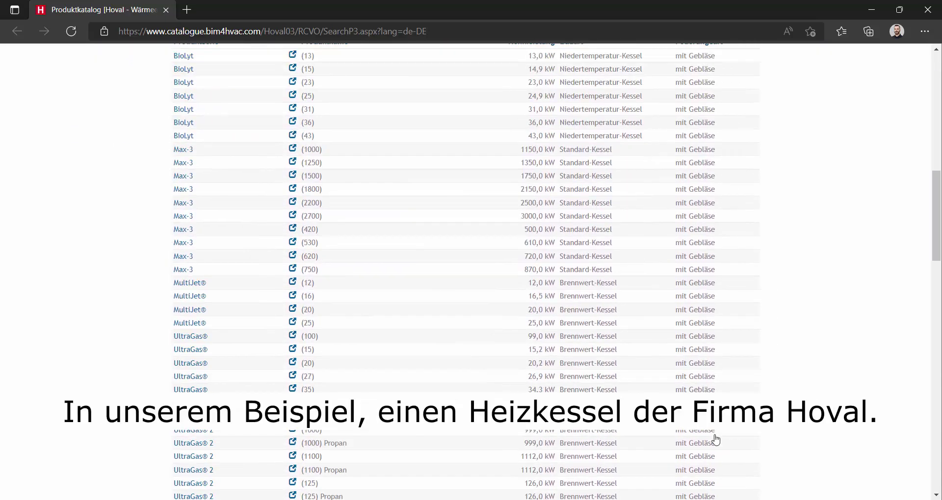
scroll(716, 440, "down", 2)
scroll(716, 440, "down", 2)
scroll(716, 440, "down", 3)
scroll(716, 440, "down", 2)
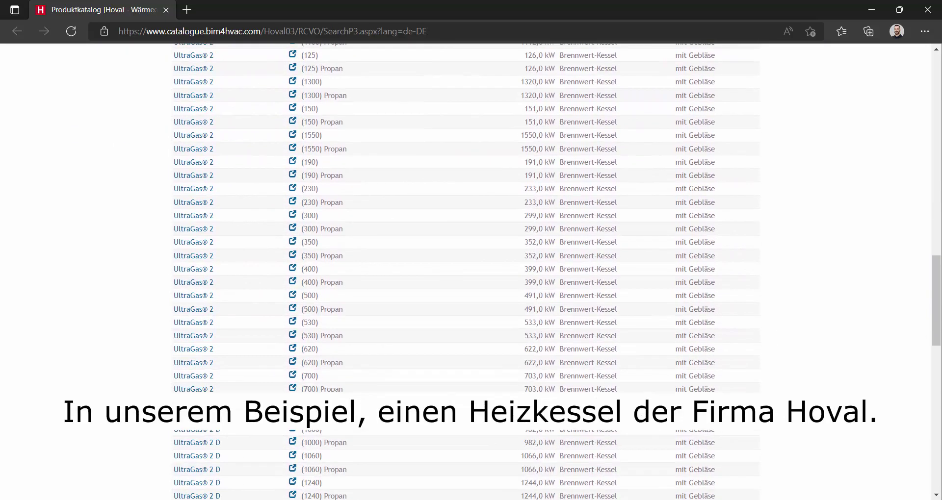
left_click(208, 349)
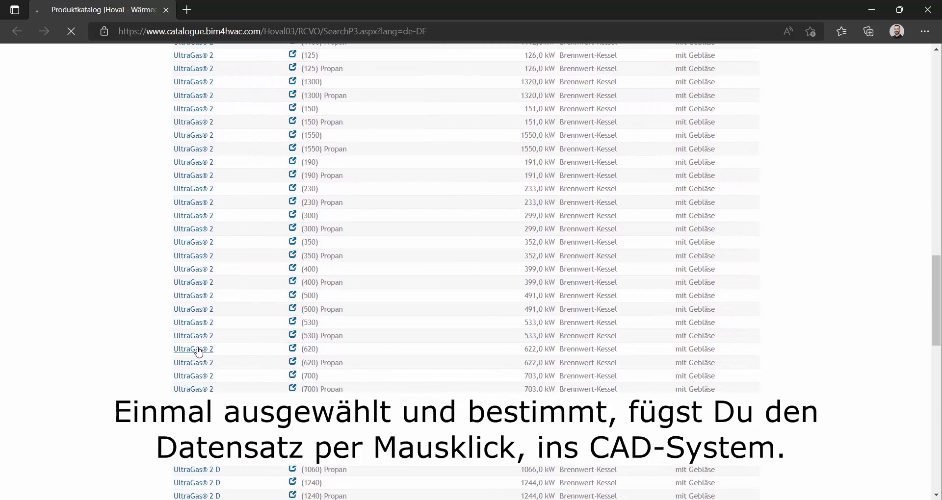
scroll(515, 322, "down", 3)
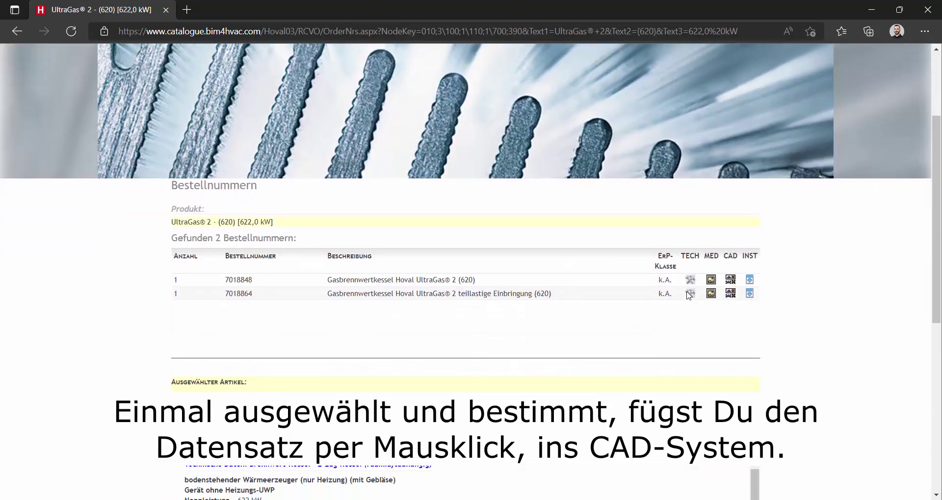
left_click(712, 280)
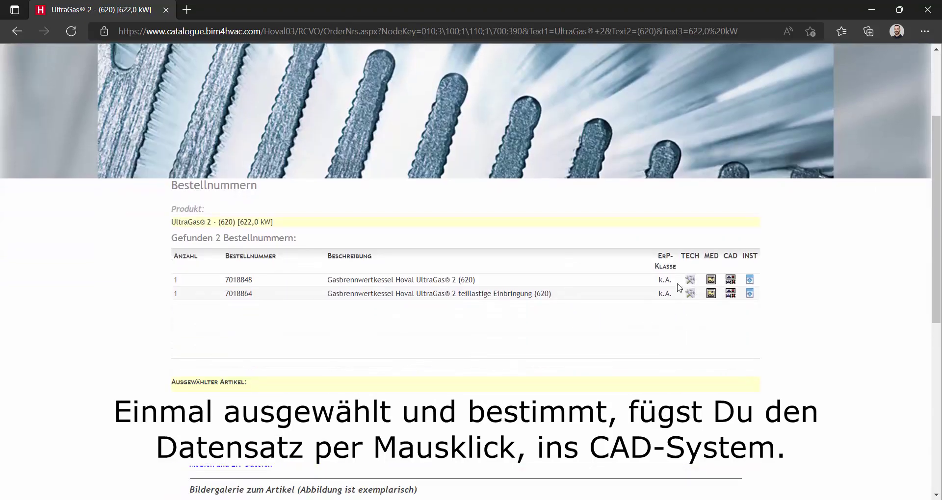
left_click(450, 420)
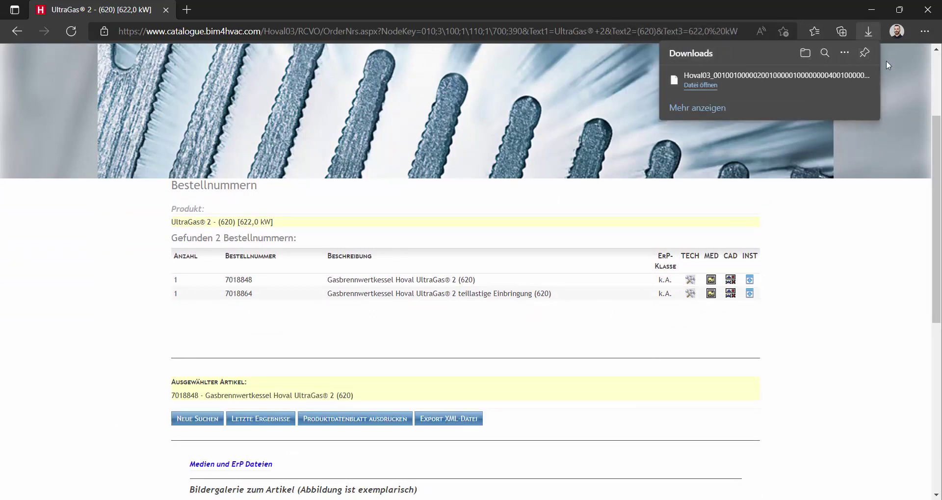
- Load the downloaded Hoval UltraGas 2 (620) into row 4 and insert it into the plant room
left_click(929, 10)
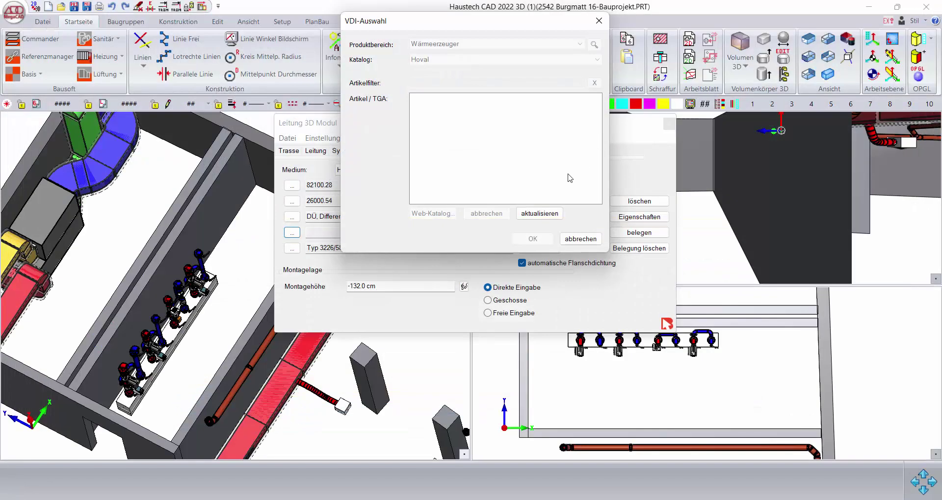
left_click(540, 213)
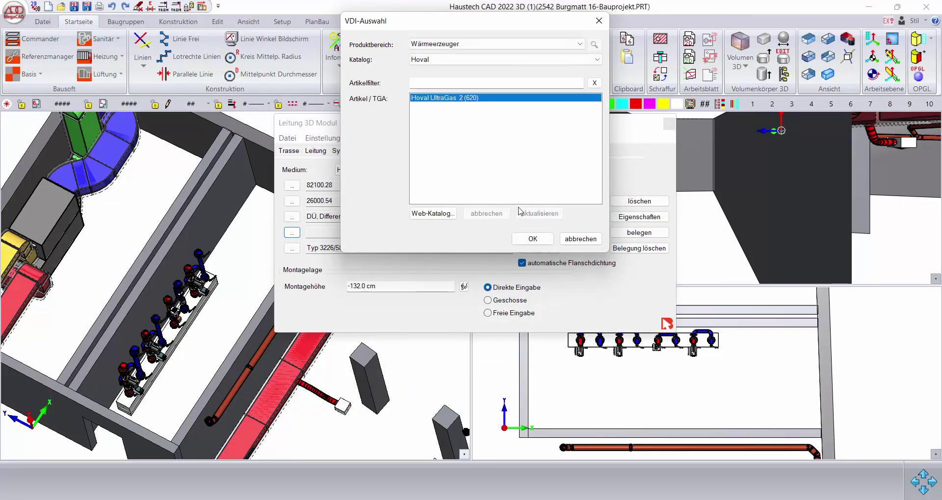
left_click(533, 239)
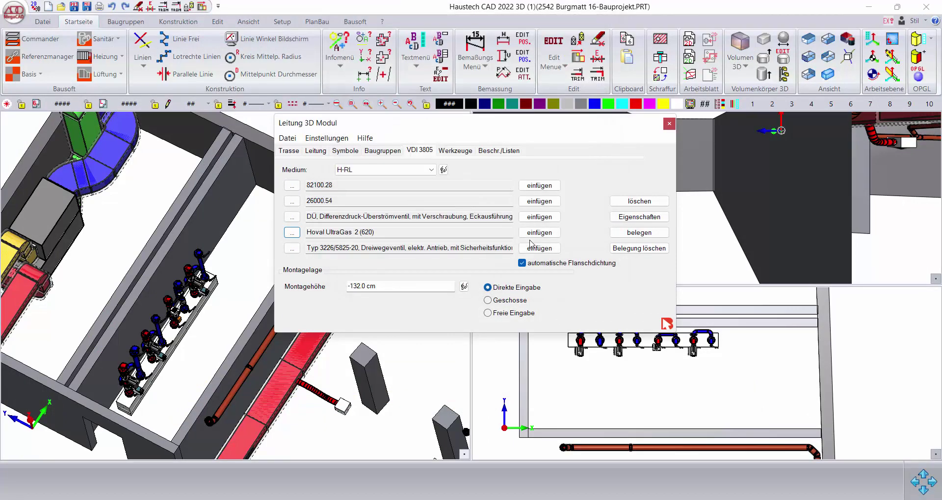
left_click(539, 233)
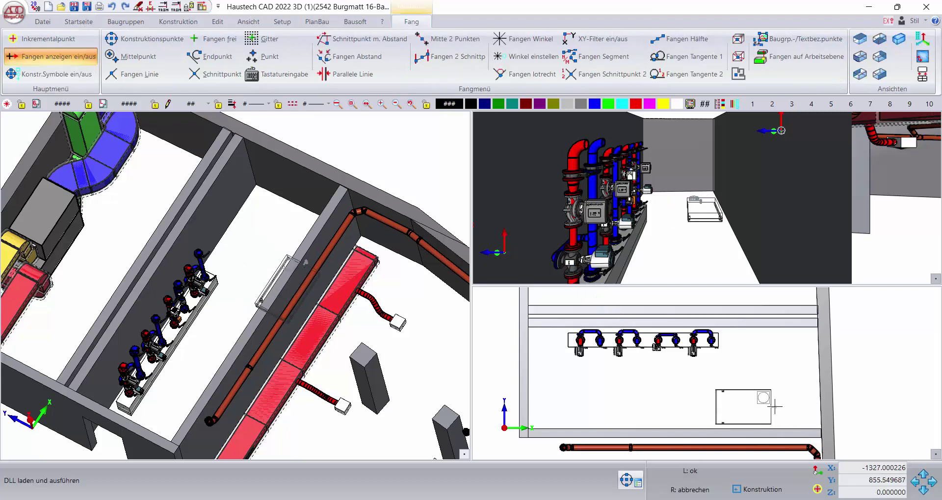
left_click(785, 403)
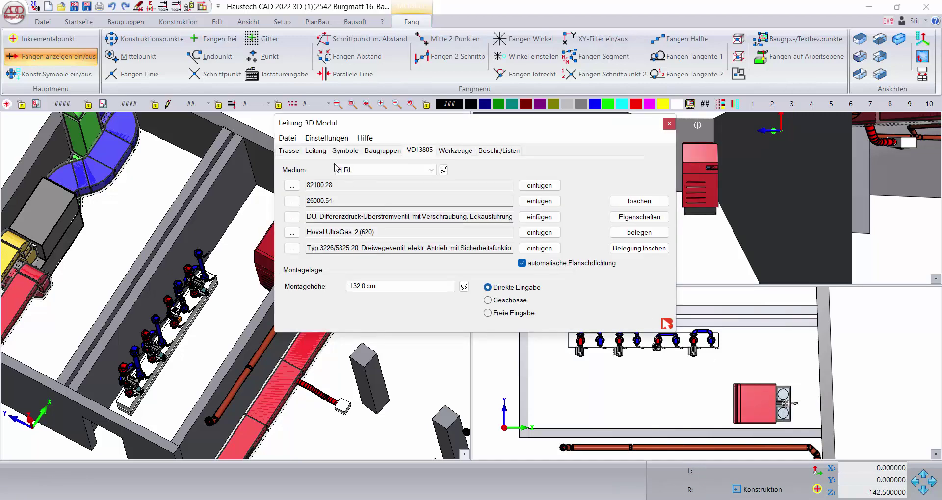
- Set the mounting position to free entry and start the route at the blue distributor flange
left_click(316, 150)
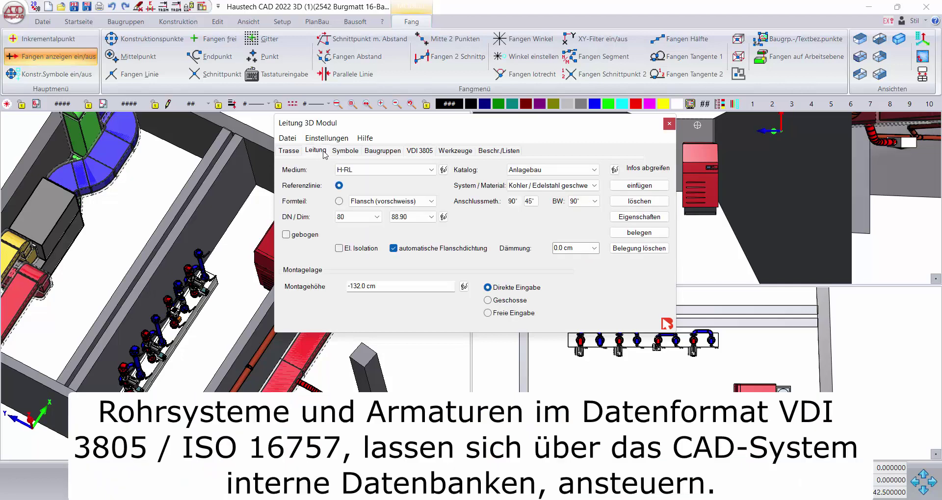
left_click(488, 314)
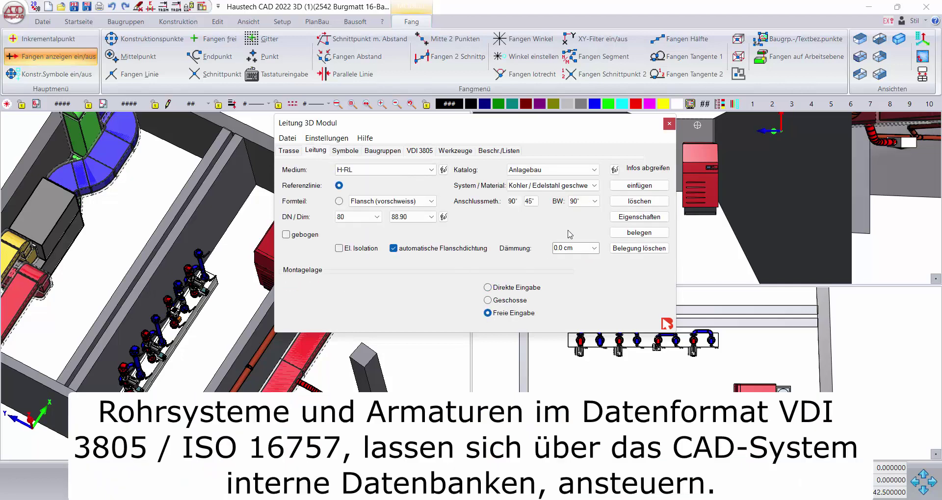
left_click(635, 187)
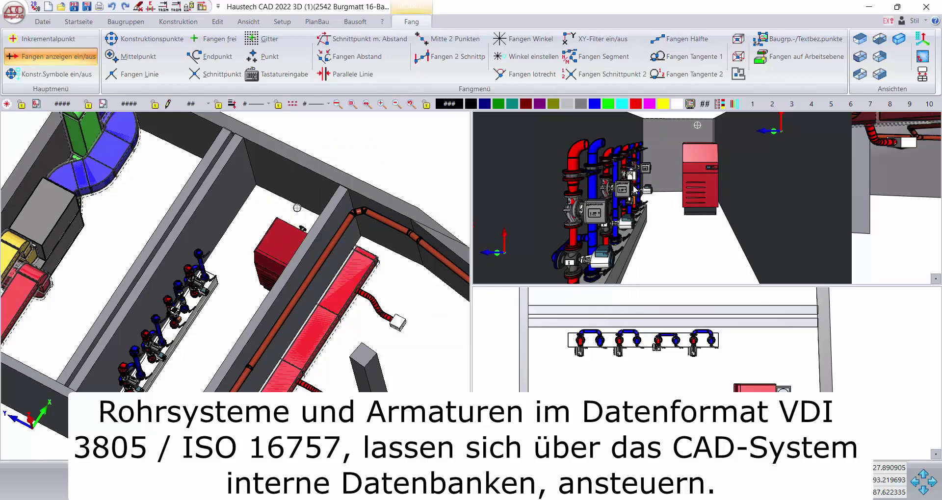
scroll(195, 252, "up", 2)
scroll(206, 245, "up", 3)
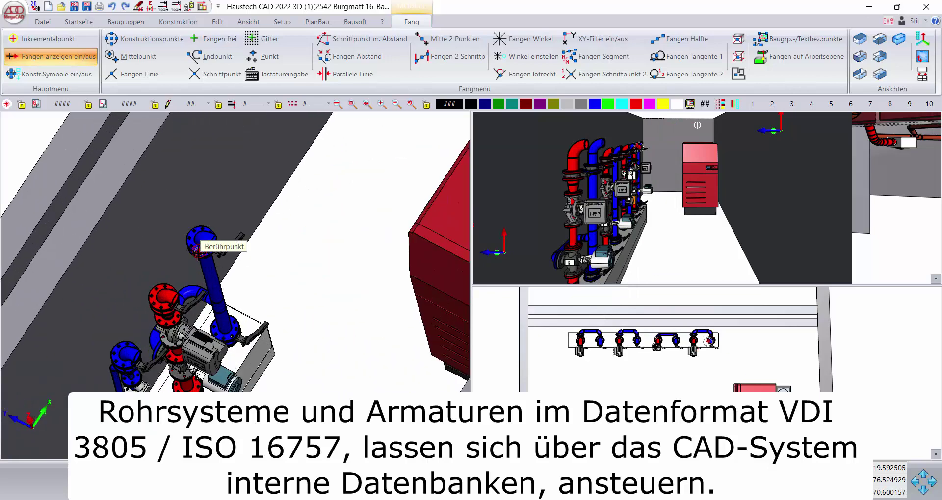
scroll(221, 235, "up", 3)
left_click(230, 227)
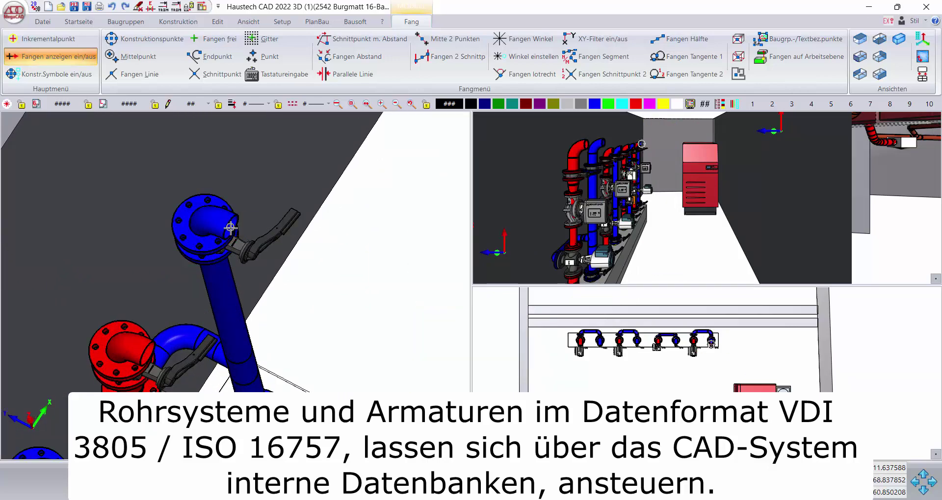
- Snap the route's next points to the centre of the boiler's connection flange
scroll(726, 375, "up", 1)
scroll(726, 376, "up", 1)
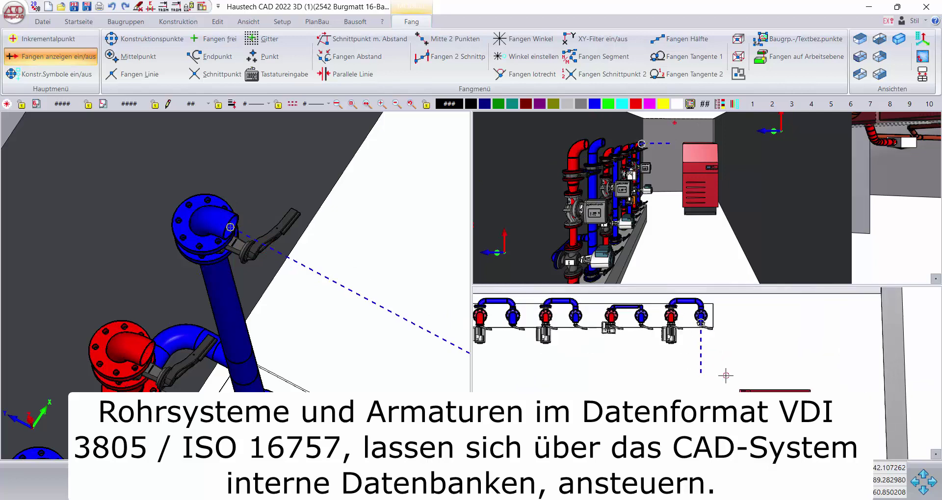
scroll(731, 351, "down", 2)
scroll(689, 318, "up", 2)
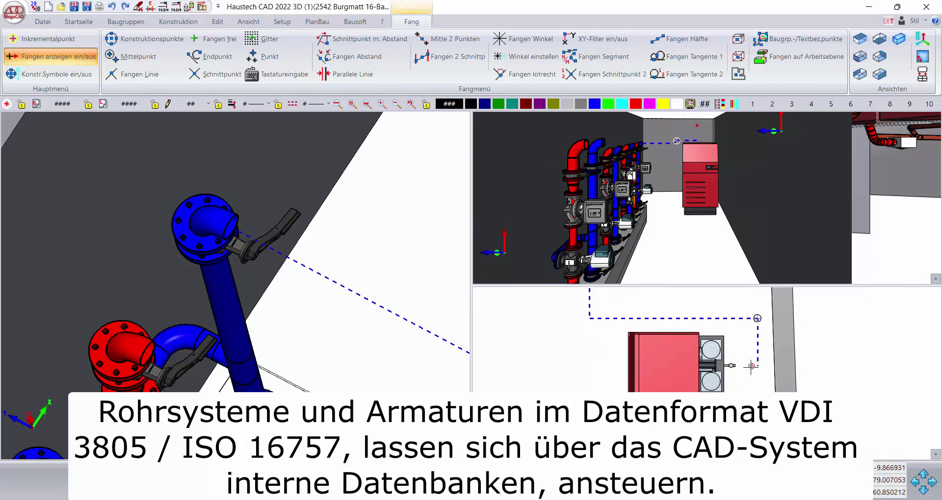
scroll(751, 368, "up", 2)
middle_click_drag(750, 369, 715, 336)
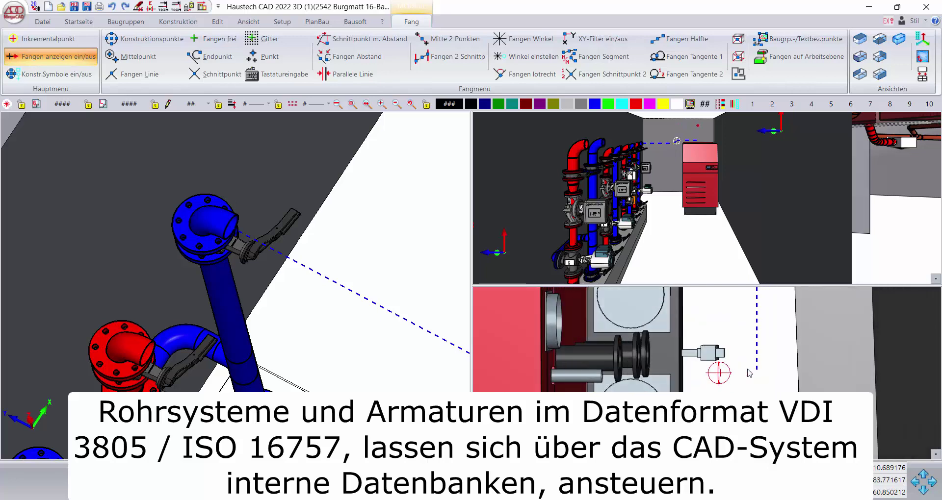
scroll(597, 354, "up", 2)
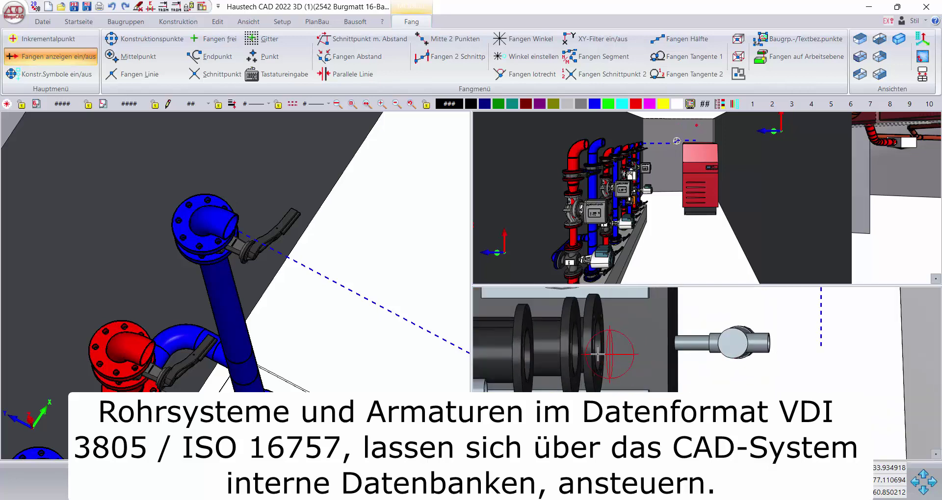
left_click(566, 352)
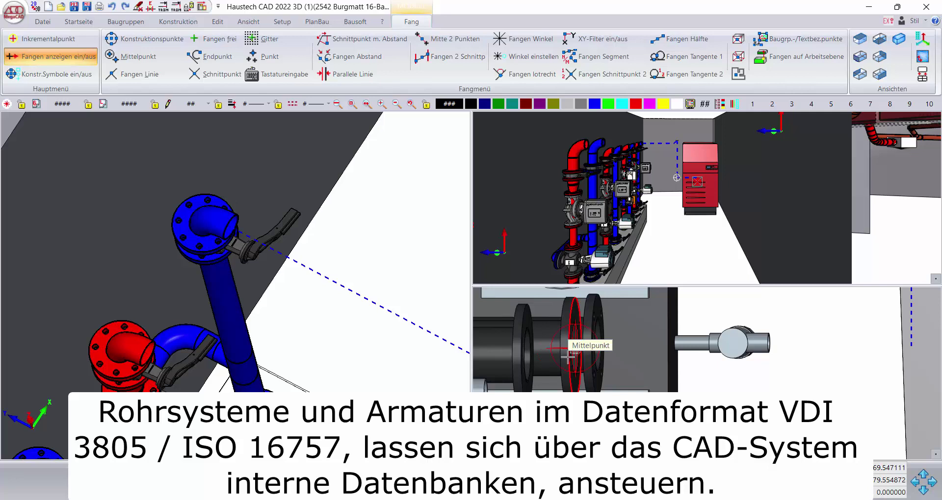
left_click(569, 355)
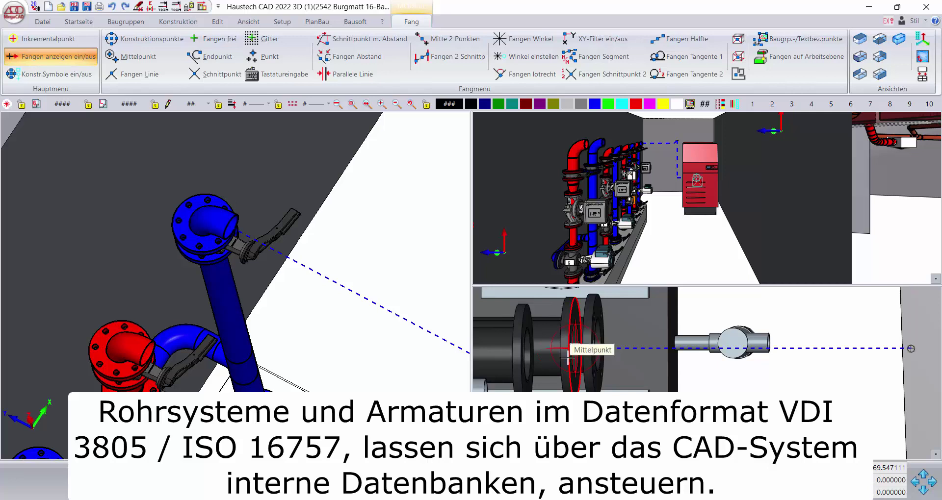
scroll(727, 379, "down", 2)
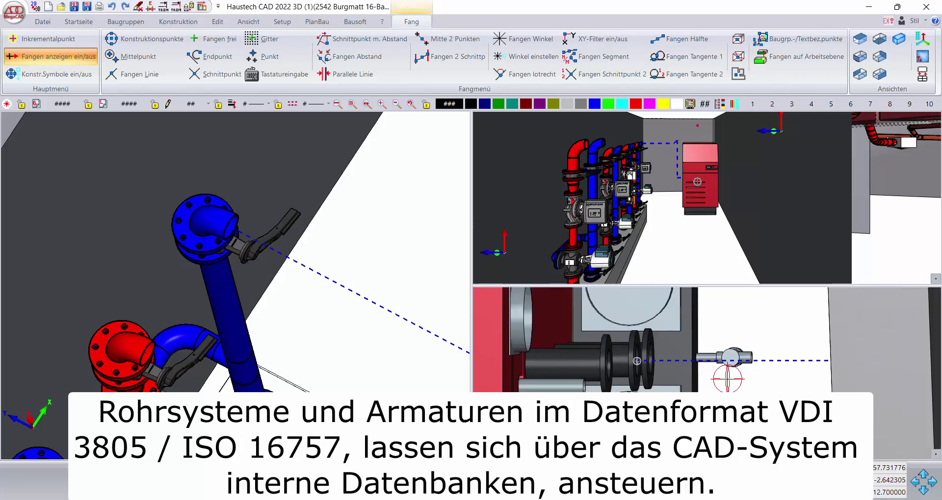
scroll(727, 378, "down", 2)
scroll(727, 379, "down", 2)
scroll(726, 380, "down", 1)
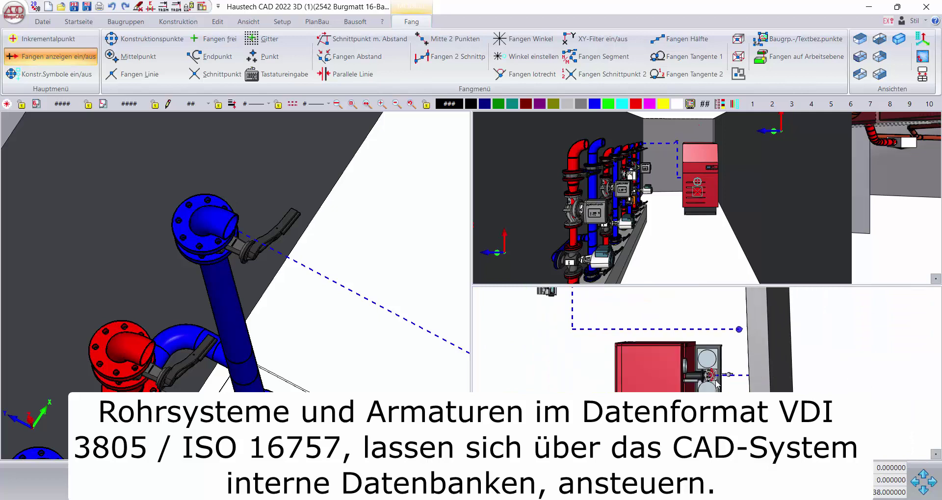
middle_click_drag(716, 384, 712, 416)
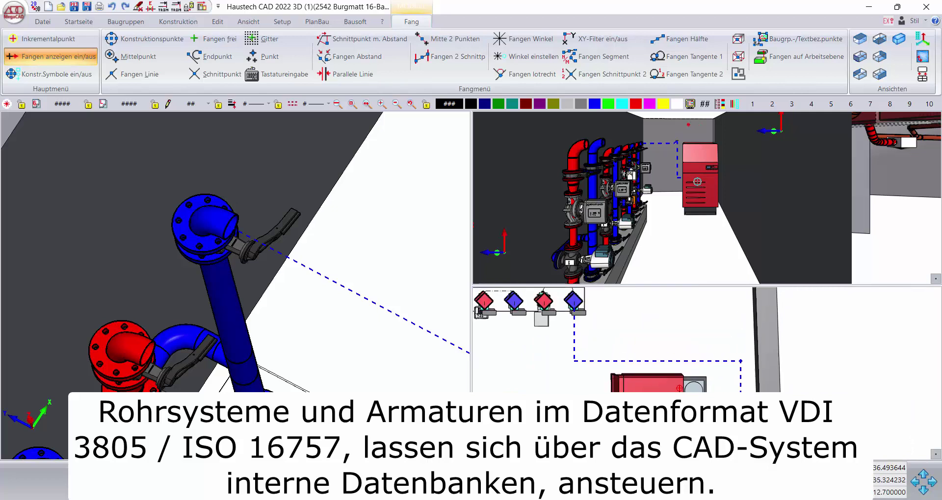
- Finish the route and set the pipe medium to H-VL
left_click(628, 345)
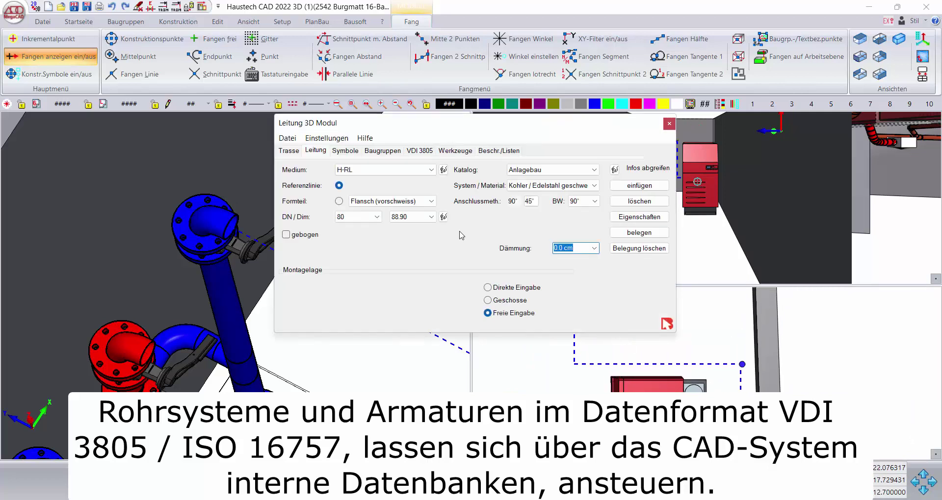
left_click(406, 176)
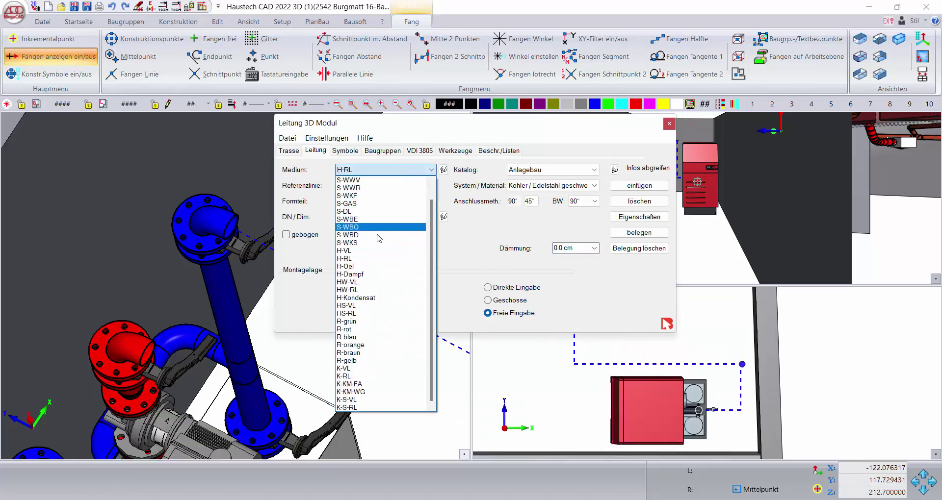
left_click(376, 250)
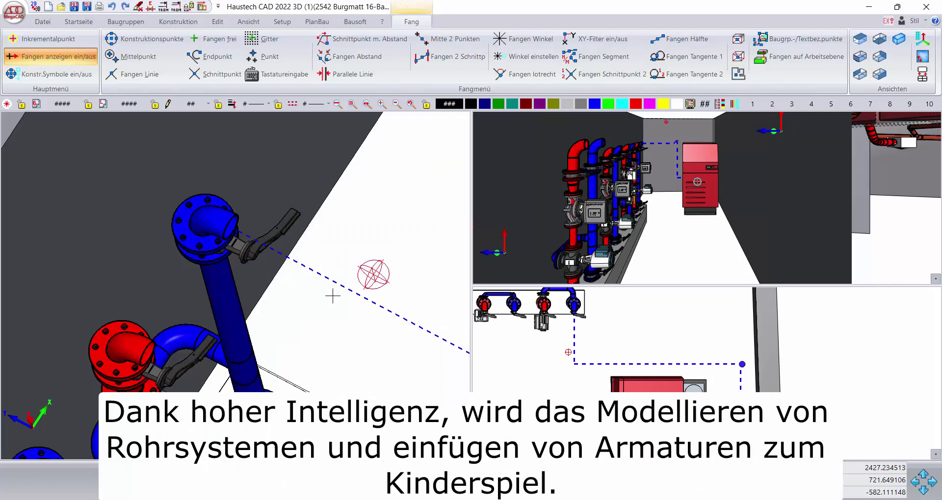
- Draw the supply pipe from the red distributor flange via a bend below it to the route corner
left_click(153, 353)
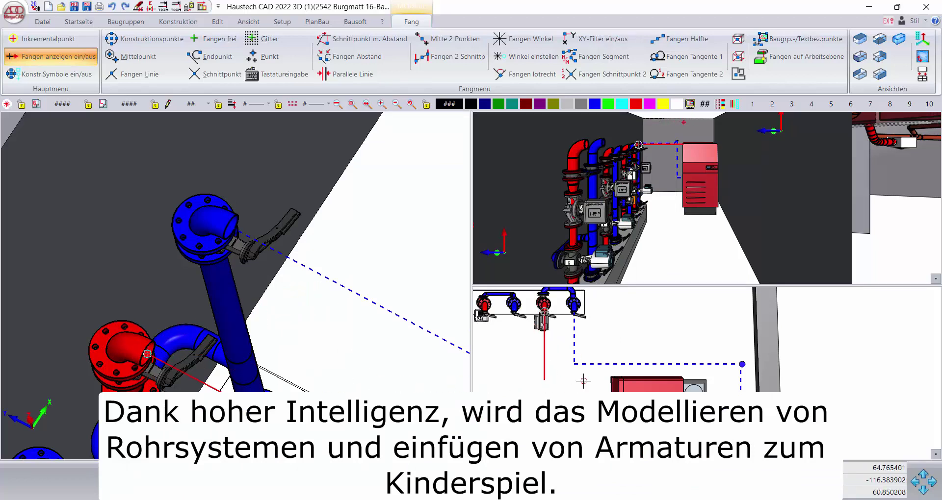
left_click(583, 382)
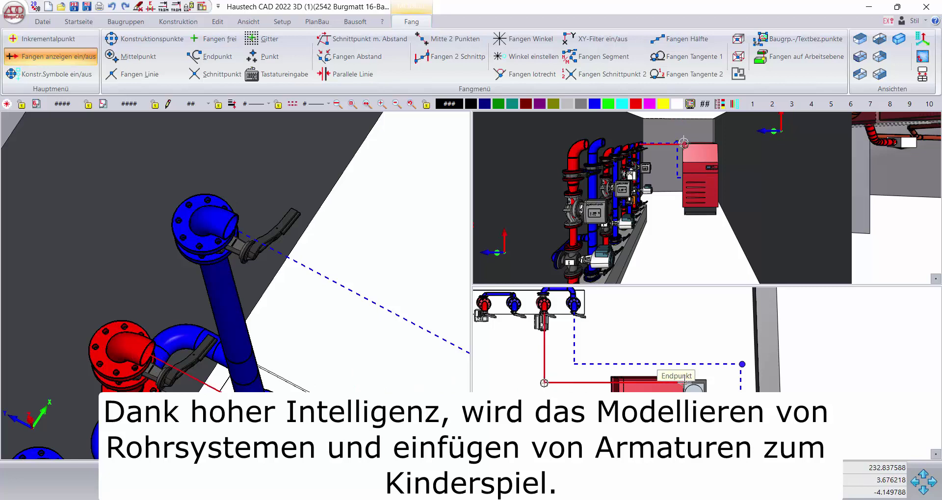
left_click(721, 381)
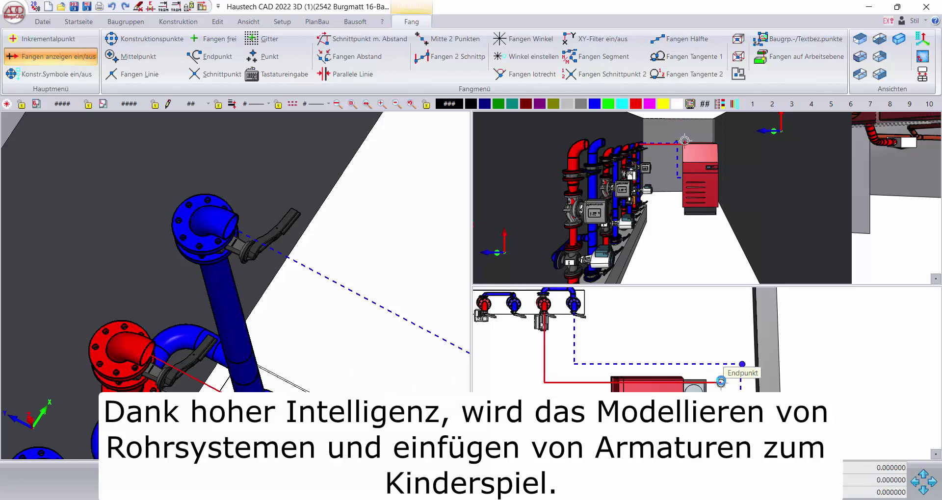
scroll(721, 381, "up", 1)
scroll(714, 371, "up", 1)
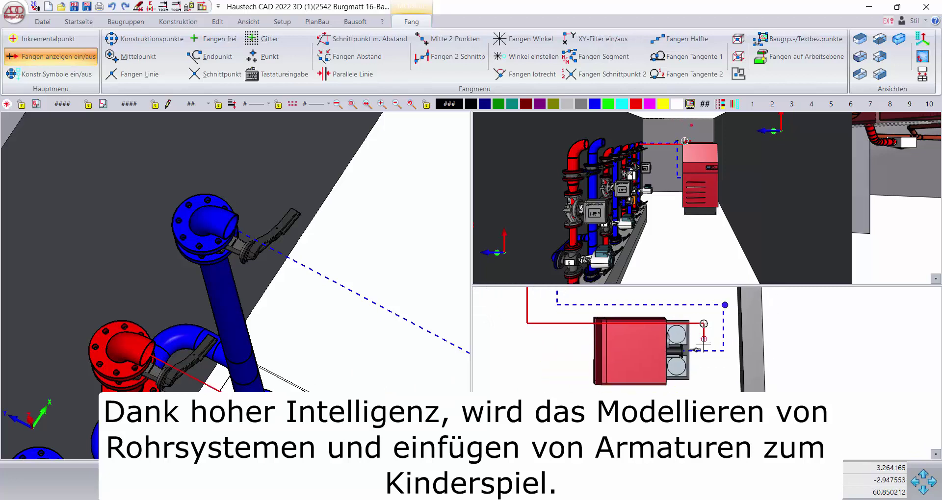
scroll(703, 353, "up", 1)
scroll(703, 354, "up", 1)
scroll(697, 354, "up", 1)
scroll(677, 354, "up", 1)
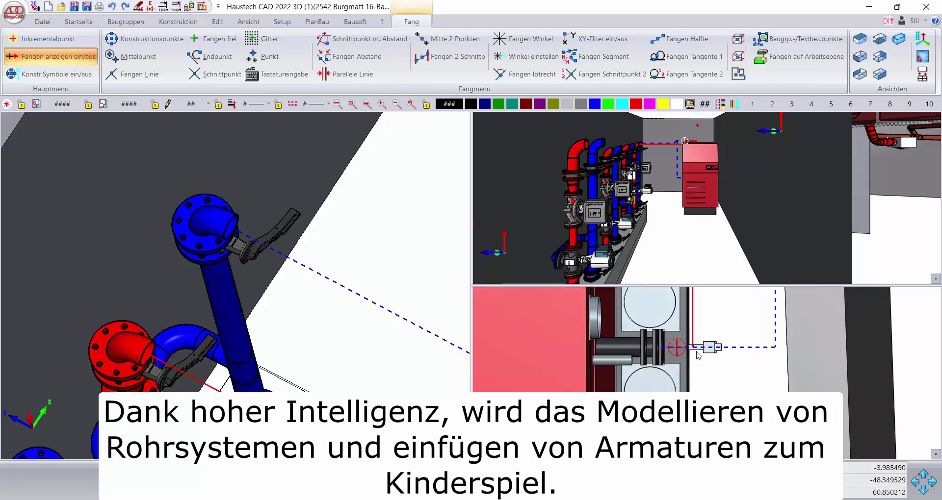
scroll(658, 354, "up", 1)
scroll(654, 354, "up", 1)
scroll(645, 352, "up", 1)
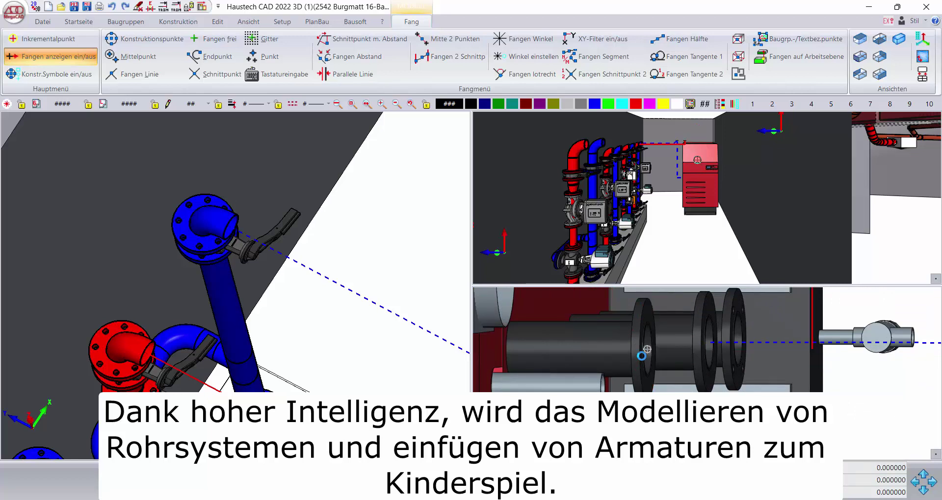
- End the H-VL supply pipe at the boiler flange centre, confirm, and switch to top view
left_click(718, 362)
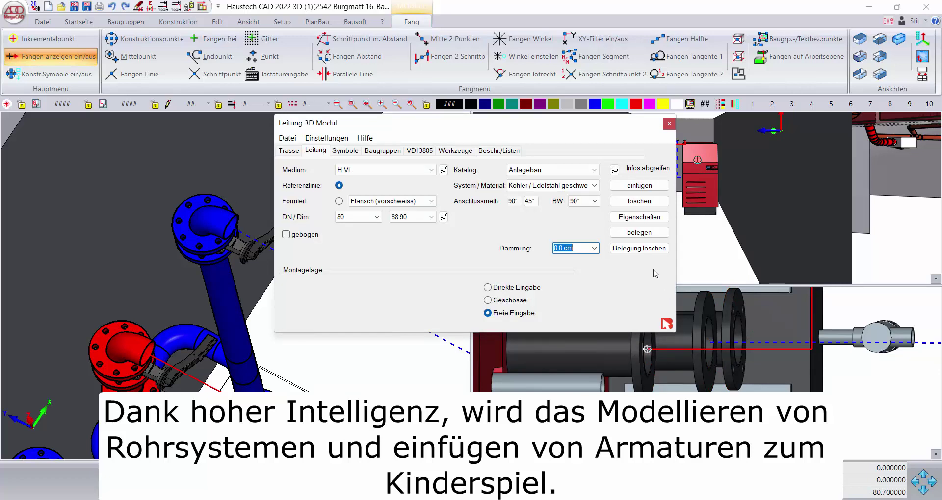
left_click(644, 235)
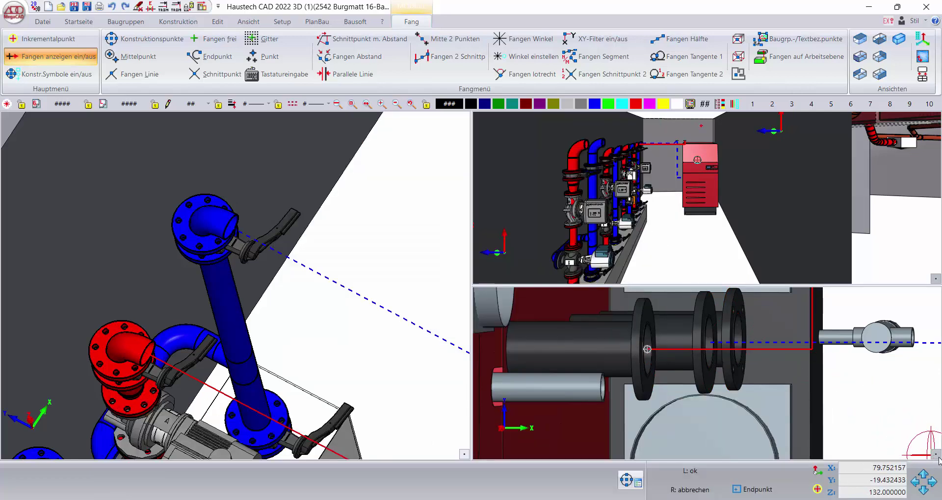
left_click(859, 39)
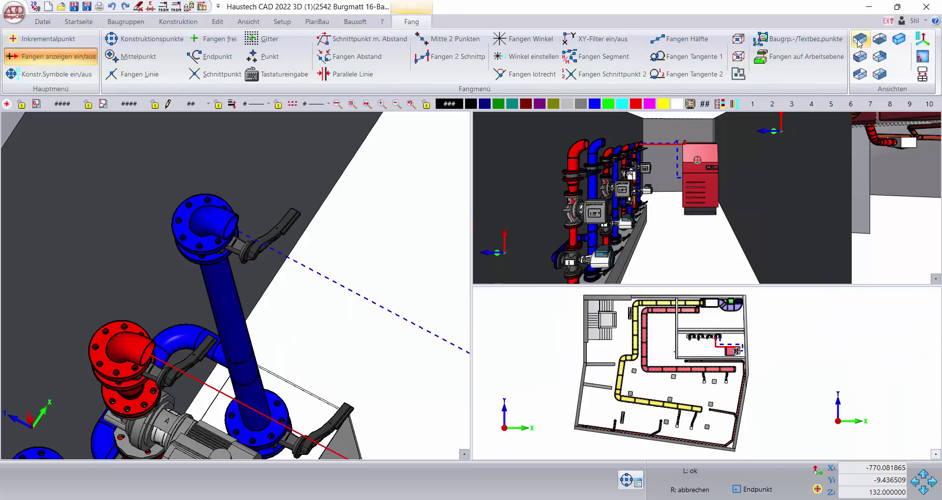
scroll(739, 354, "up", 3)
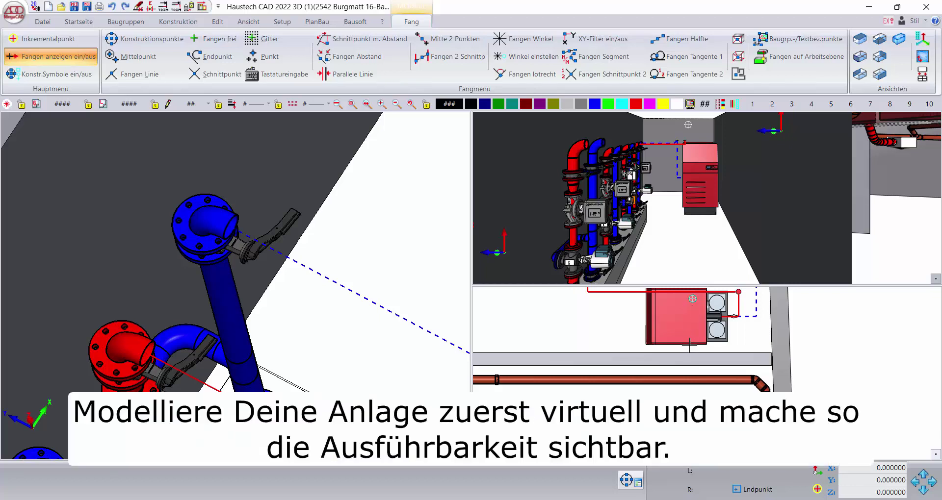
- Accept the 90° DN 80 bend fittings and build the dashed preview into real pipes
left_click(691, 343)
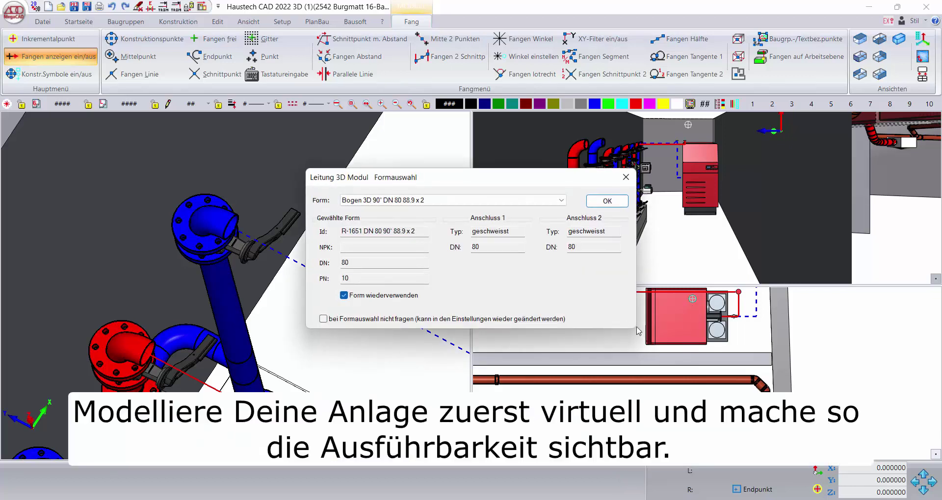
left_click(594, 205)
left_click(598, 205)
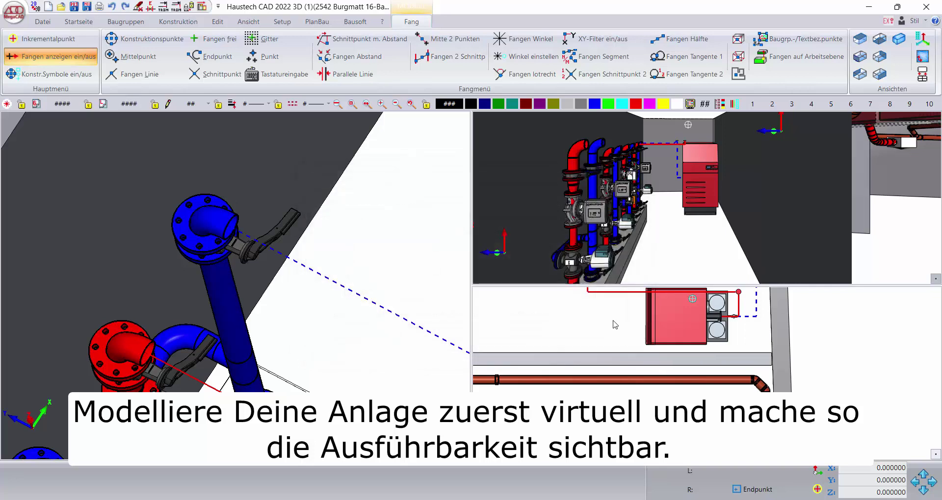
left_click(614, 324)
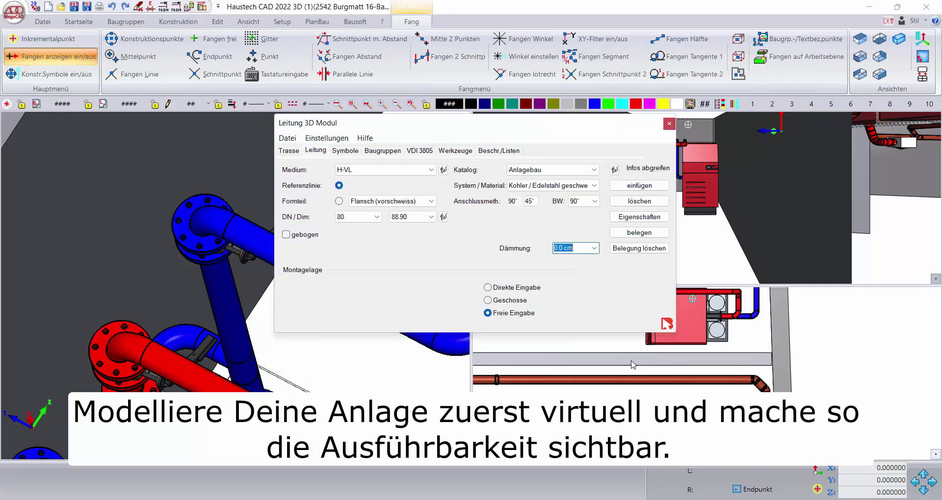
left_click(414, 152)
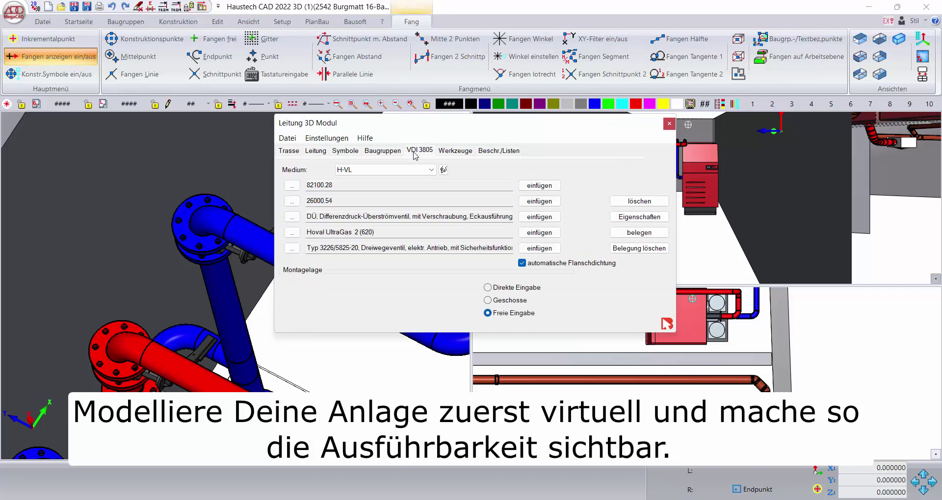
- Choose Belimo catalogue, H6..S 2-Weg Hubventil, DN 80 for row 3, giving the H680S valve
left_click(292, 218)
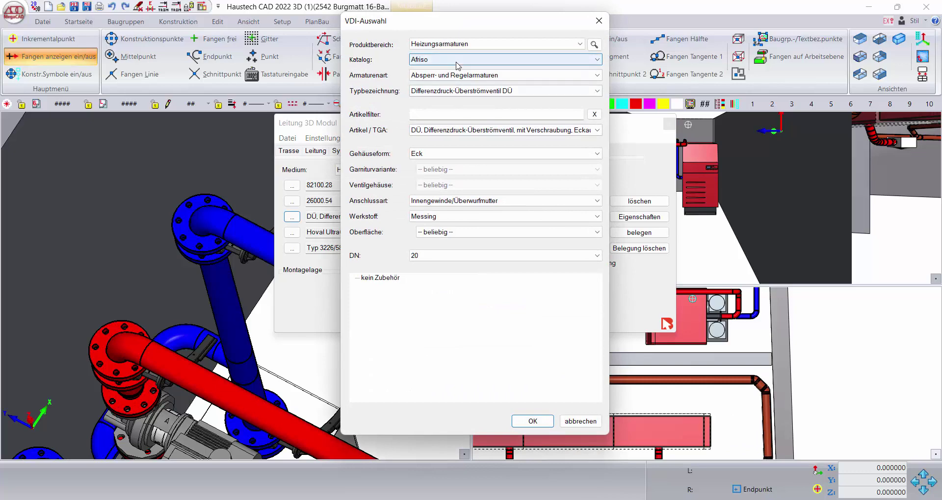
left_click(456, 62)
left_click(455, 85)
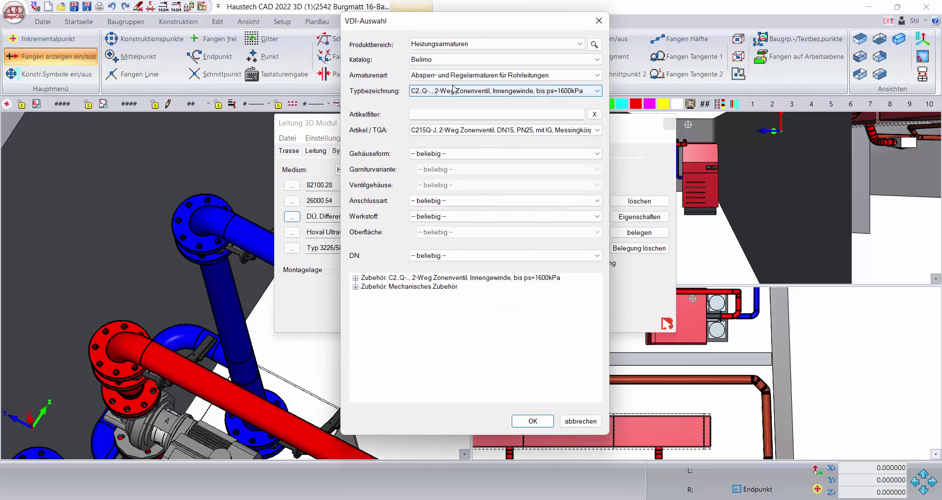
left_click(453, 92)
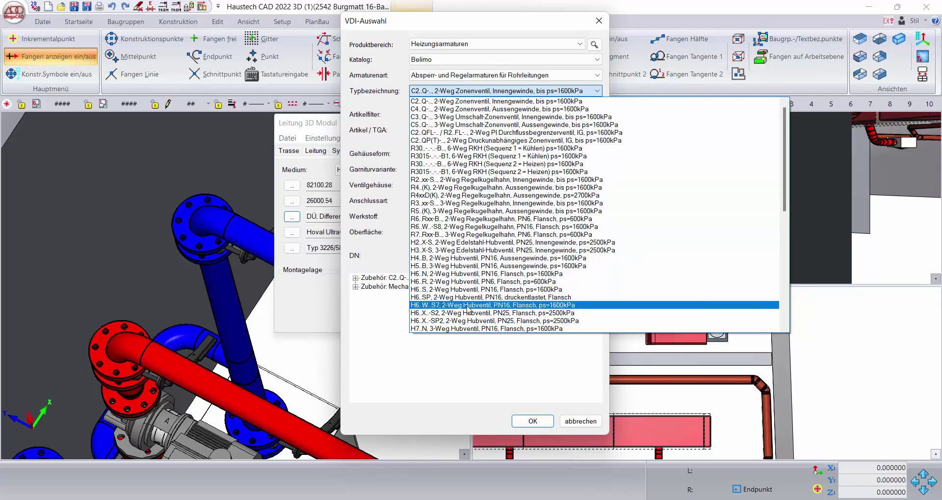
left_click(468, 290)
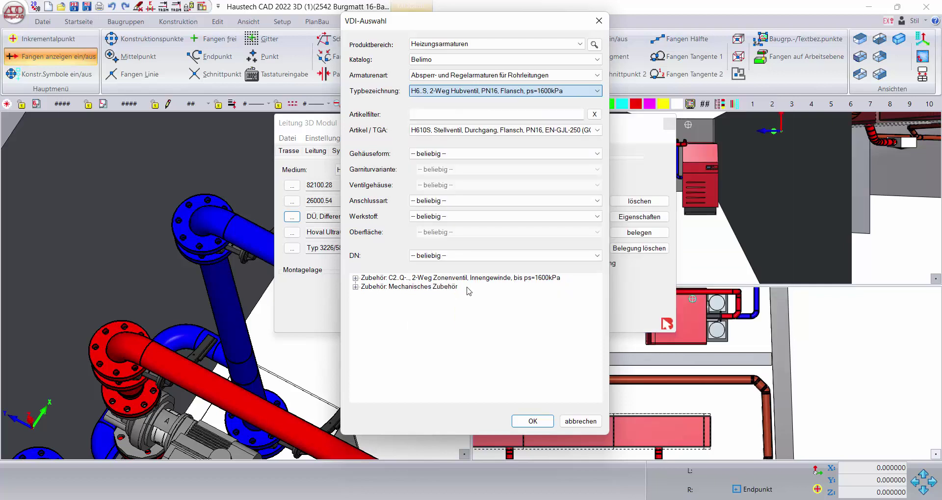
left_click(464, 257)
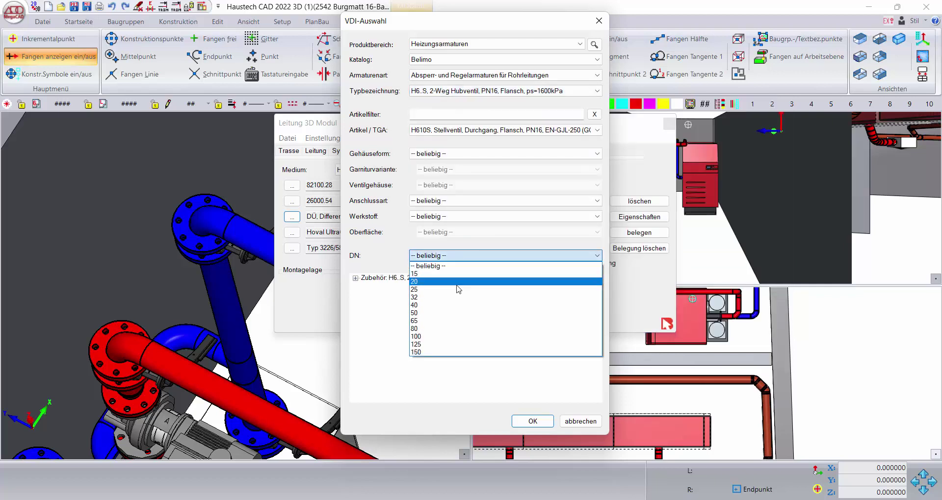
left_click(454, 329)
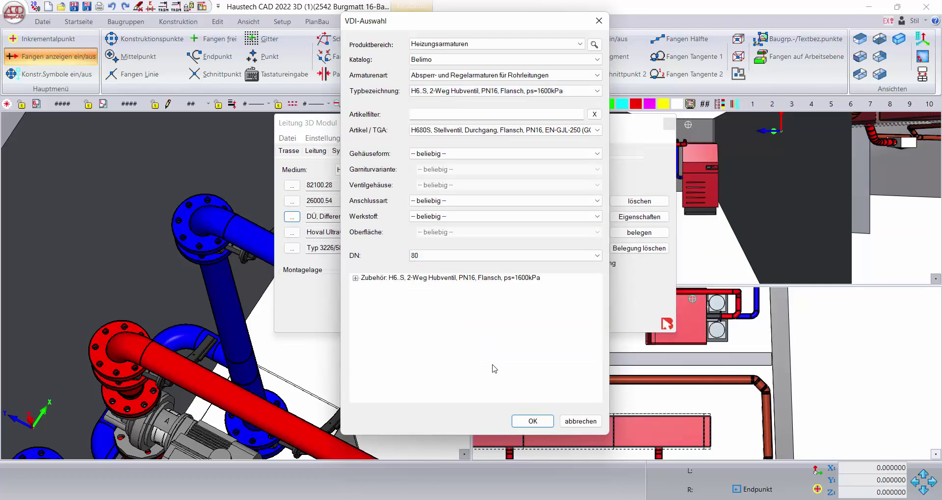
left_click(533, 421)
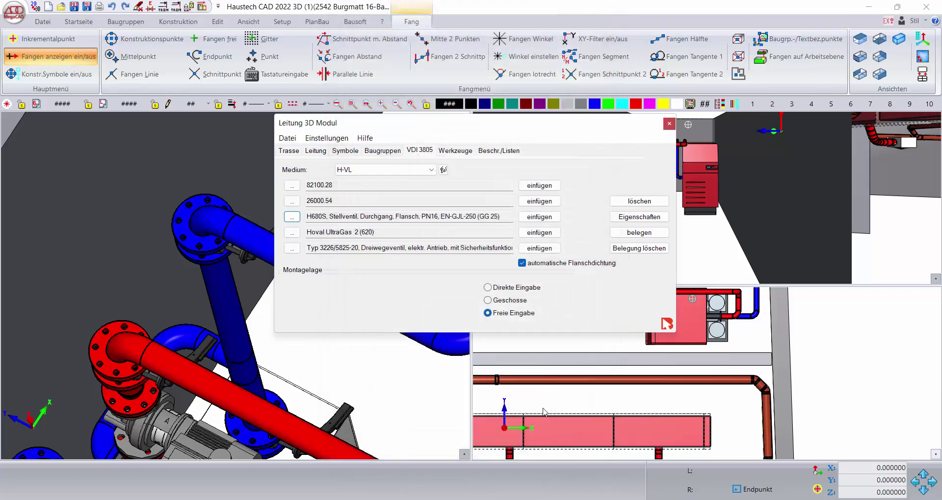
- Insert the Belimo H680S valve onto the red H-VL pipe, then export the Materialliste to a file
left_click(539, 218)
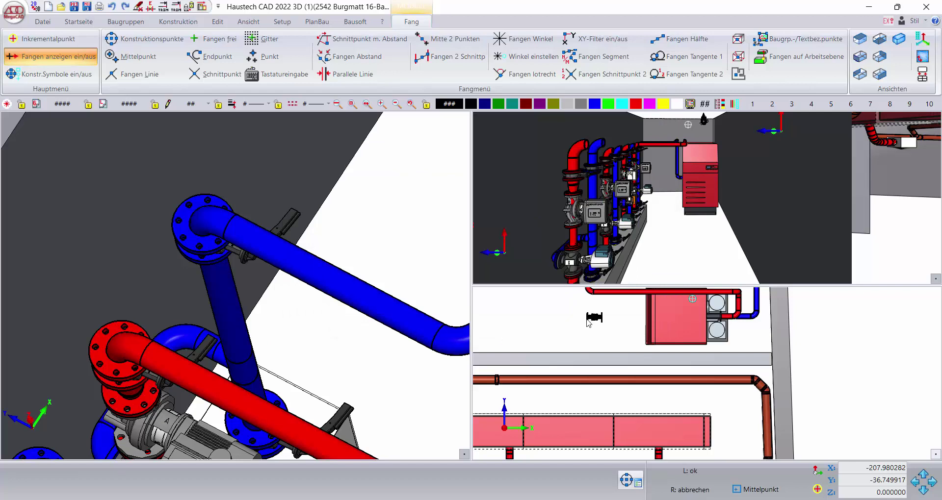
scroll(596, 343, "down", 2)
scroll(613, 392, "up", 2)
scroll(621, 373, "up", 2)
scroll(620, 366, "up", 1)
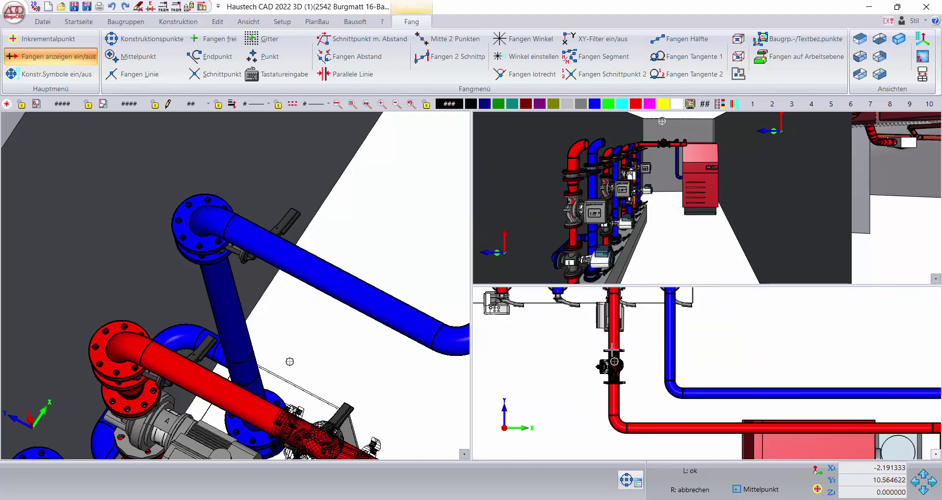
right_click(612, 356)
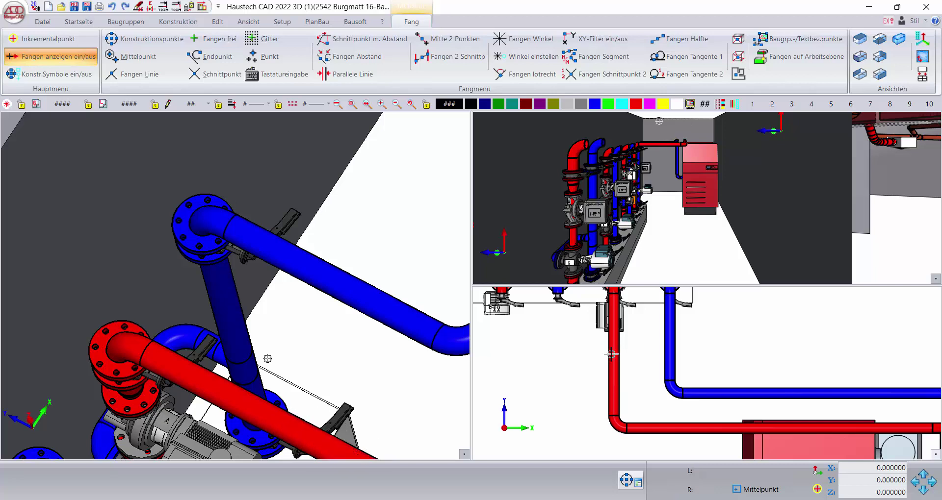
left_click(612, 354)
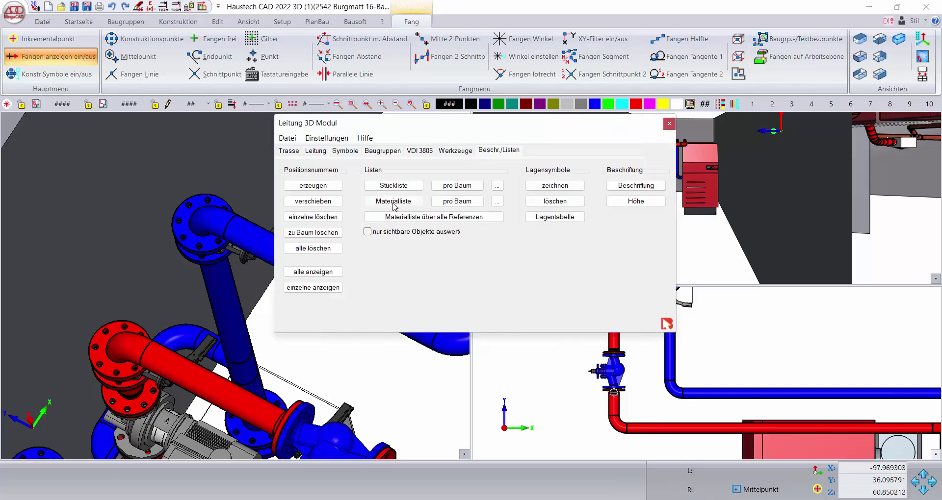
left_click(393, 202)
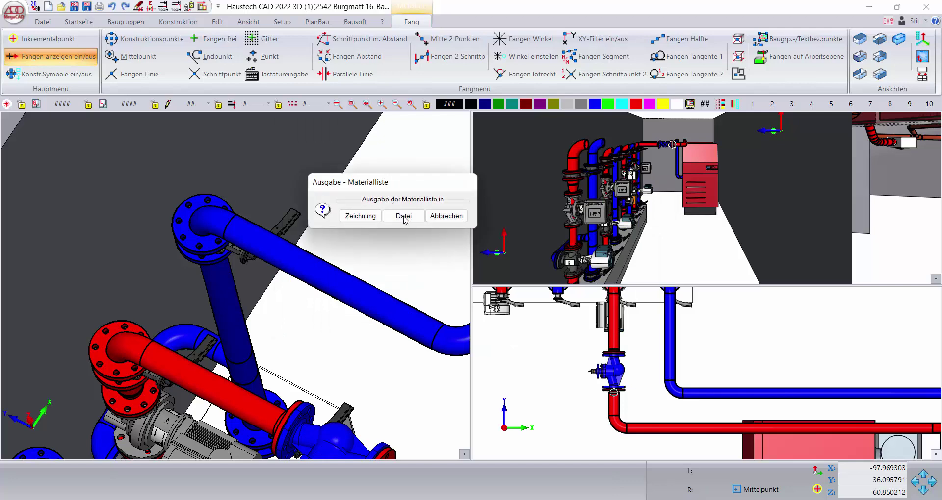
left_click(404, 217)
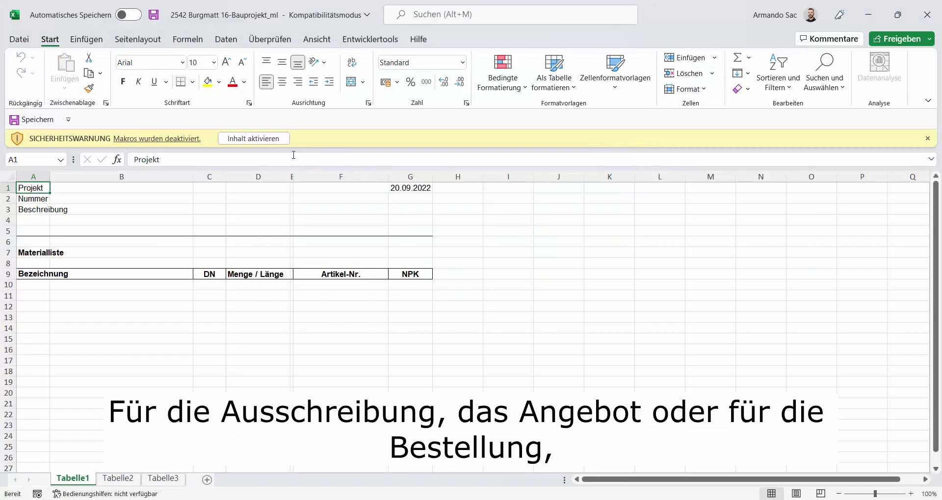
- Enable the workbook content and scroll the material list down to the H680S DN80 valve
left_click(254, 139)
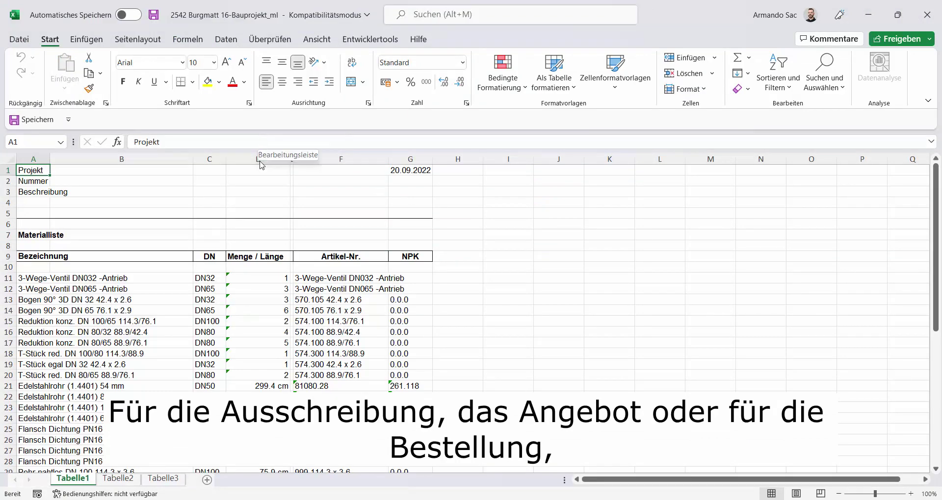
scroll(261, 167, "down", 2)
scroll(258, 179, "down", 1)
scroll(258, 182, "down", 1)
scroll(260, 188, "down", 1)
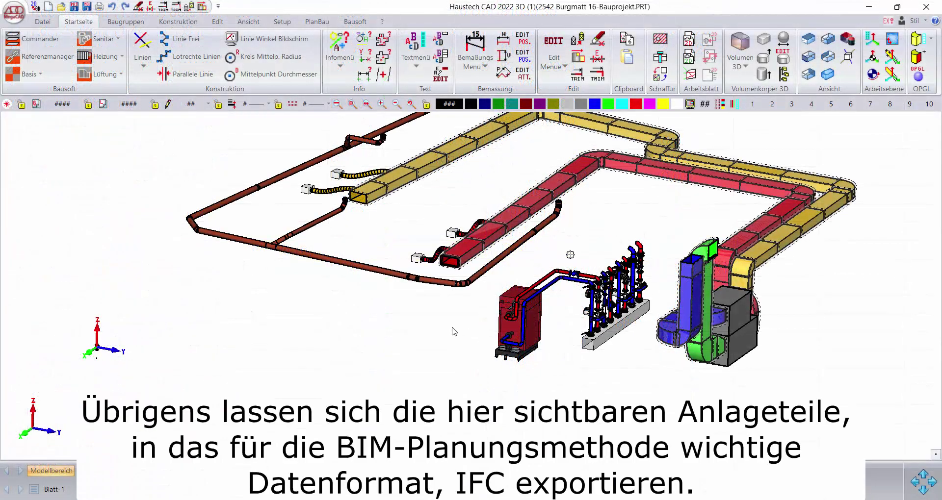
- Orbit the plant model to an overview angle and zoom in on the boiler, distributor and ducts
mouse_move(447, 330)
middle_mouse_down()
mouse_move(404, 338)
mouse_move(530, 316)
mouse_move(600, 325)
mouse_move(613, 314)
middle_mouse_up()
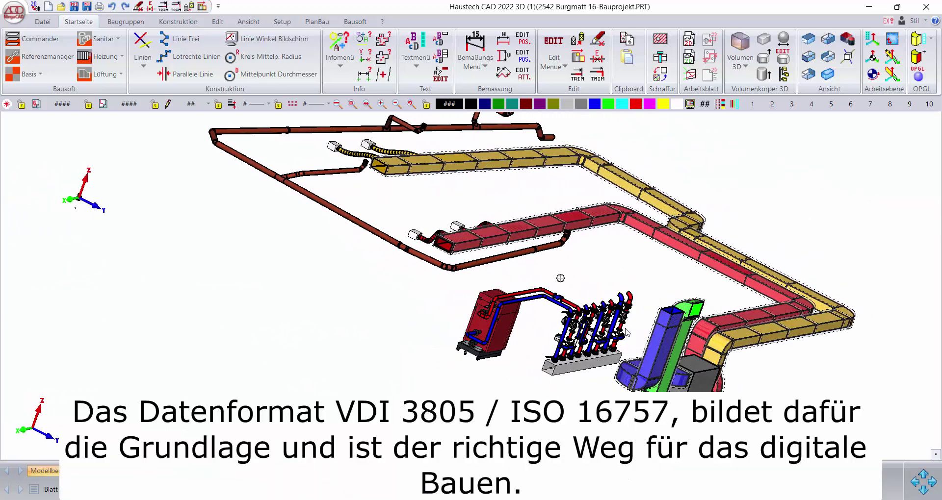
scroll(546, 241, "up", 2)
scroll(542, 244, "up", 1)
scroll(524, 240, "up", 1)
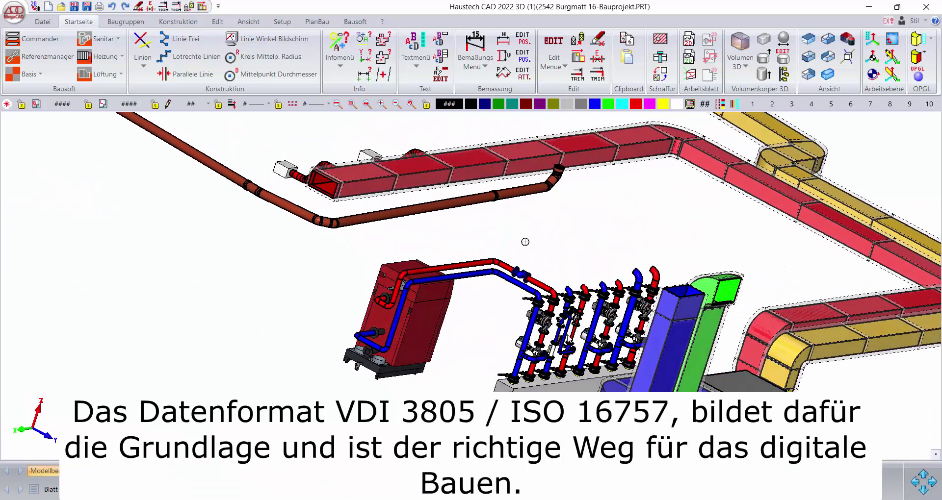
scroll(517, 237, "up", 1)
scroll(515, 215, "up", 1)
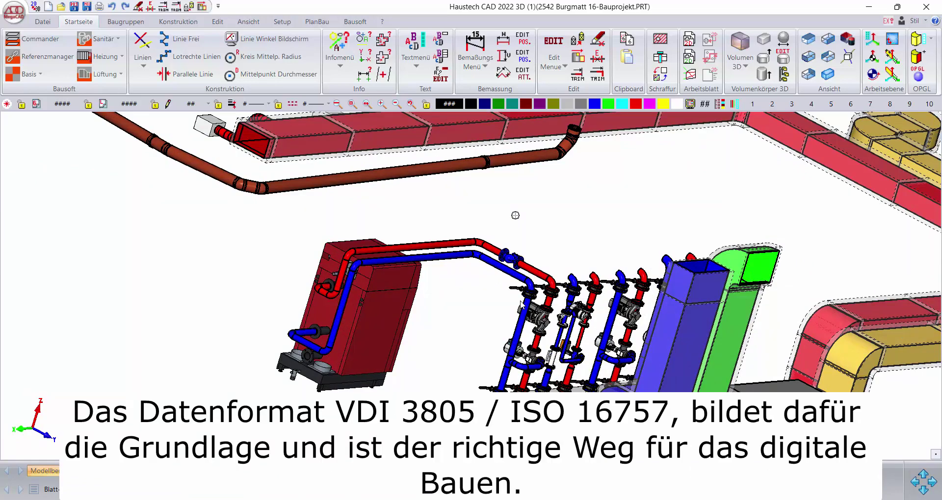